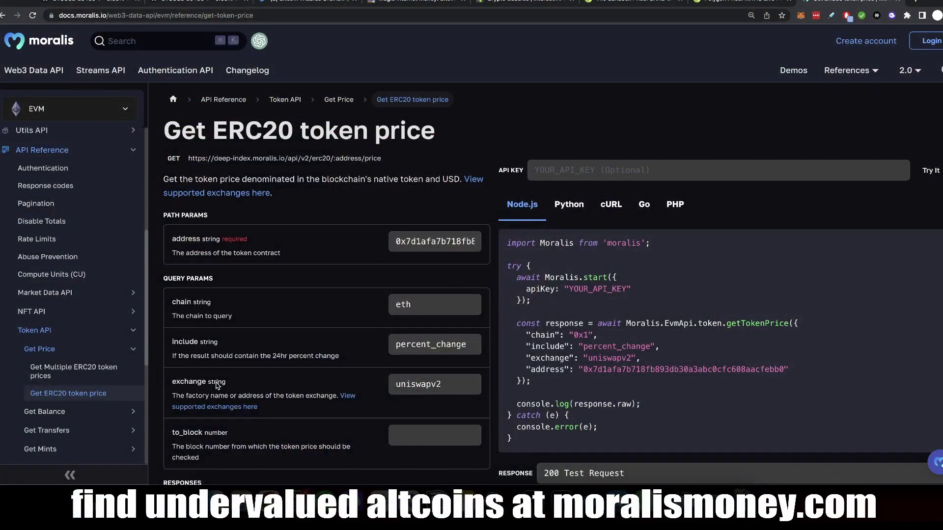
- Open the 'How to get the price of an ERC20 token' guide and scroll to its index.js getTokenPrice code
left_click(68, 72)
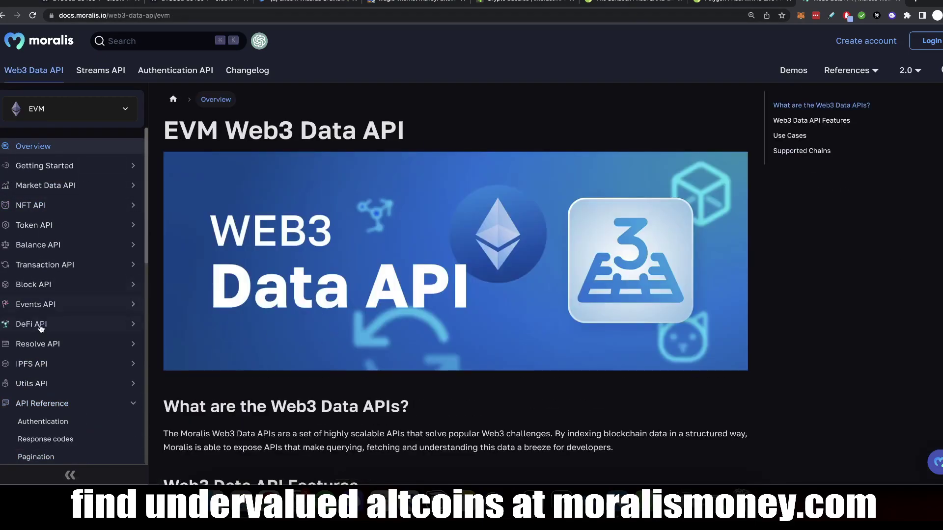
left_click(49, 227)
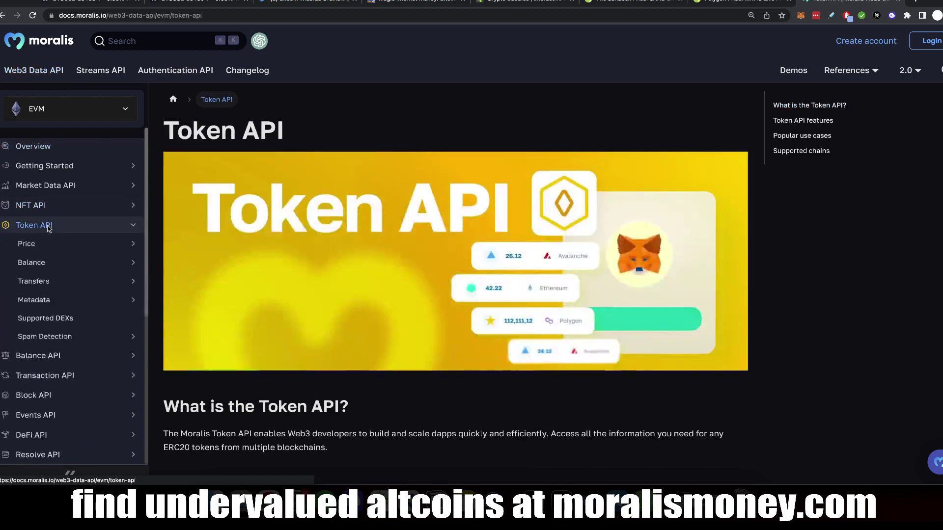
left_click(46, 244)
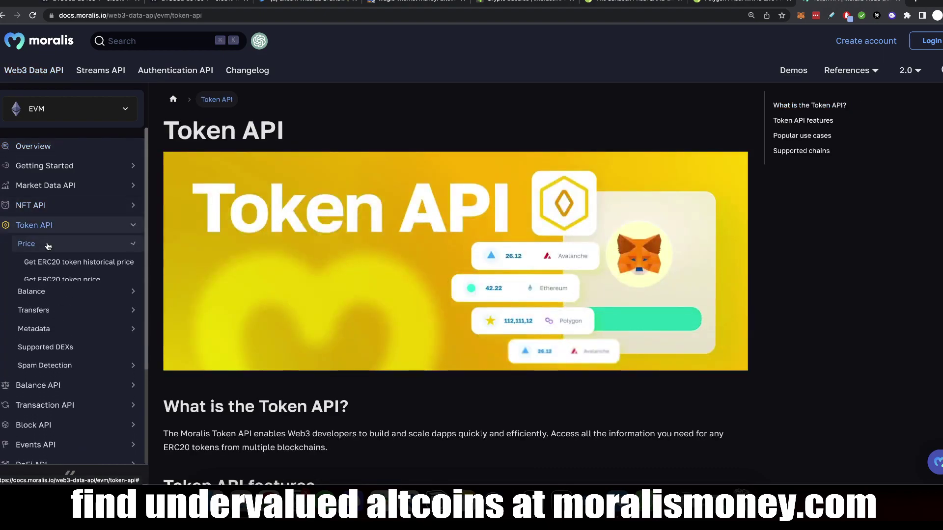
left_click(74, 276)
scroll(293, 334, "down", 1)
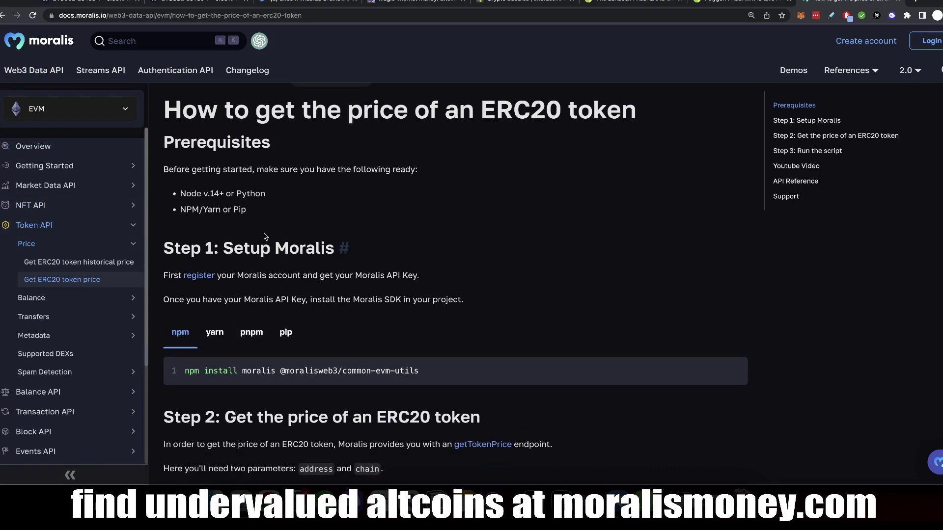
scroll(330, 265, "down", 6)
left_click_drag(227, 278, 278, 416)
scroll(278, 344, "down", 2)
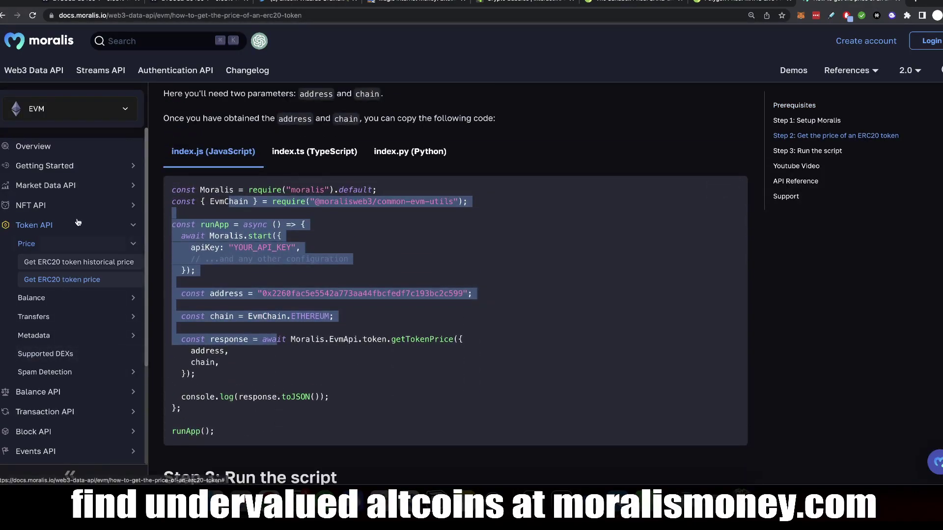
scroll(76, 233, "down", 3)
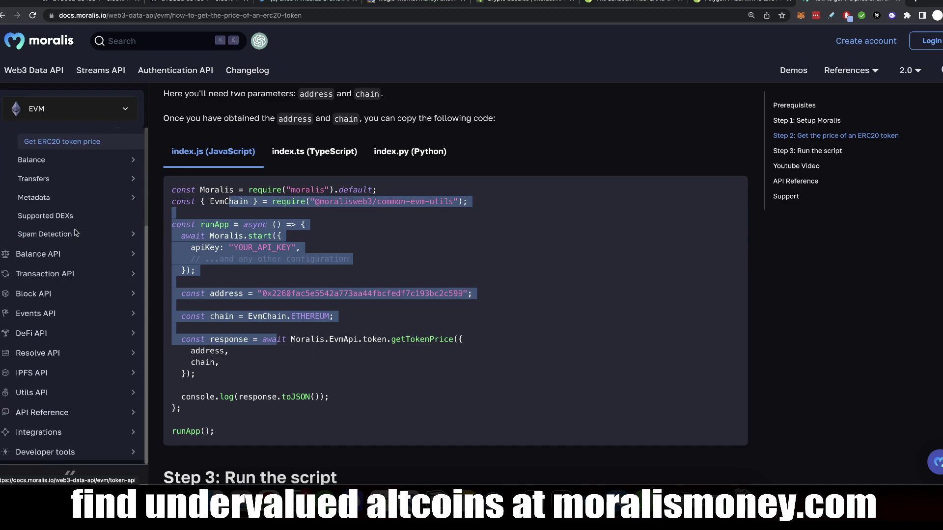
- Open the Get ERC20 token price page under API Reference > Token API > Get Price
left_click(48, 417)
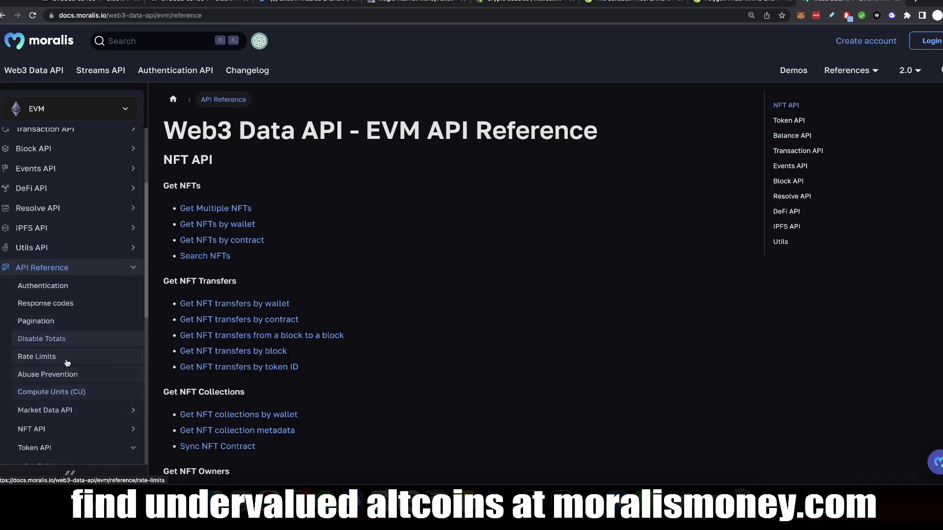
left_click(57, 428)
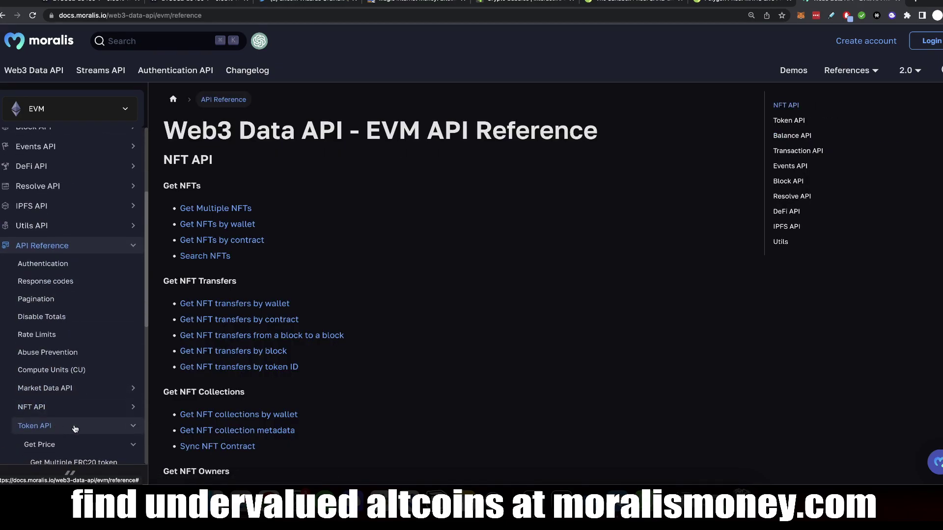
scroll(66, 432, "down", 1)
left_click(73, 437)
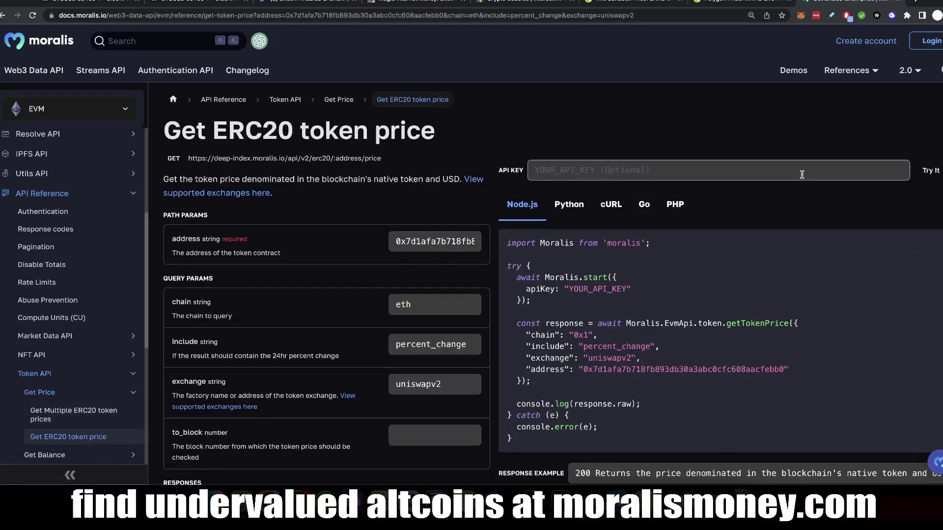
- Inspect the address parameter description and select its example token address
left_click_drag(180, 239, 317, 265)
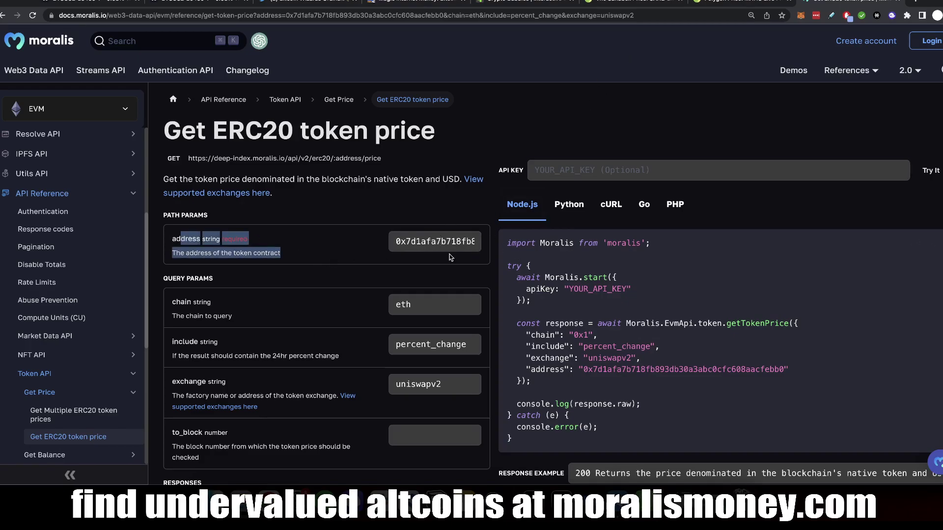
left_click(419, 241)
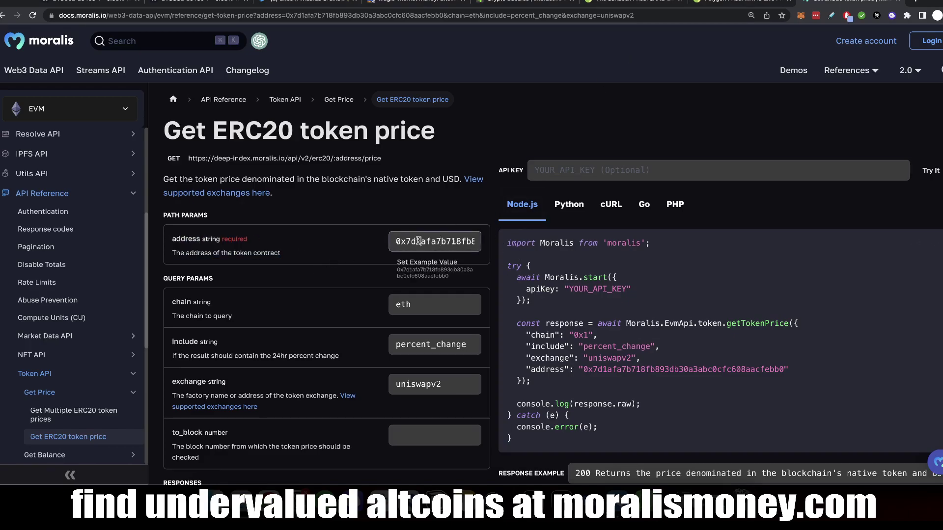
double_click(429, 240)
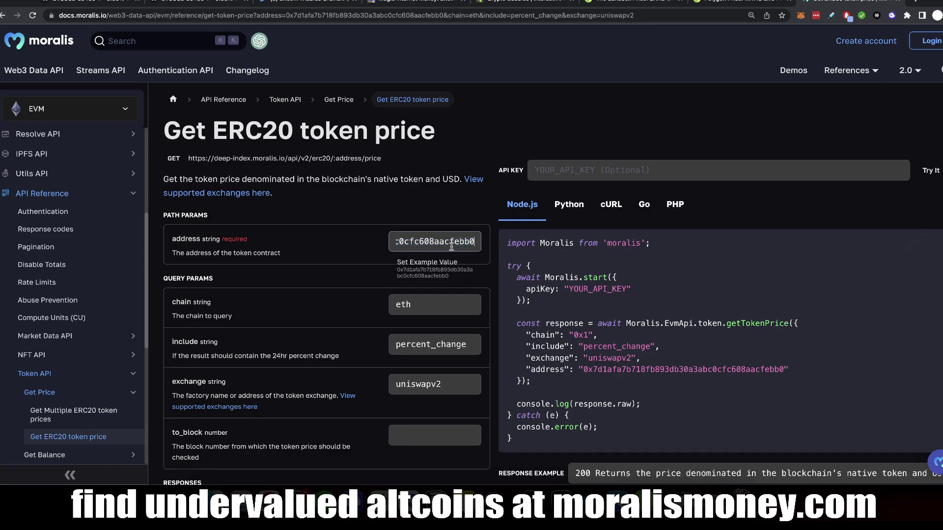
left_click(898, 199)
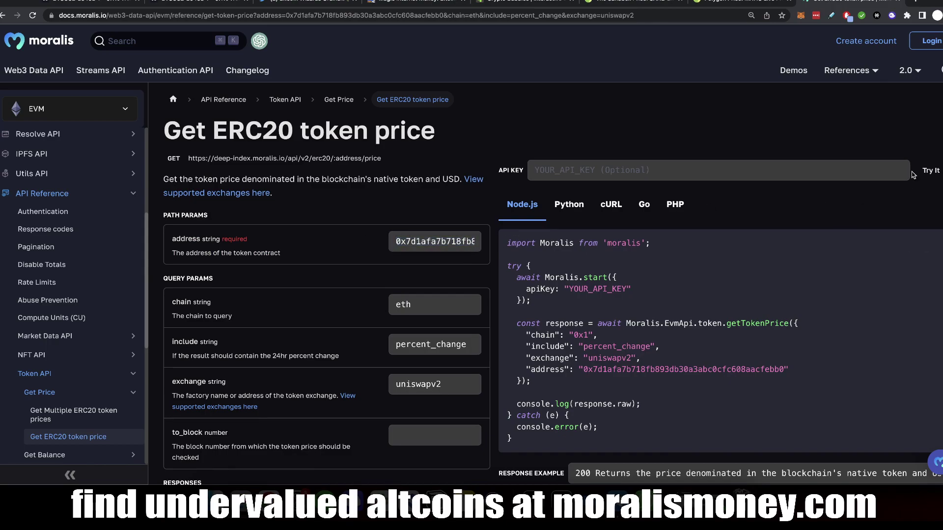
- Run the test request and highlight MATIC's usdPrice 0.898940708215463 in the JSON response
left_click(930, 172)
scroll(474, 186, "down", 5)
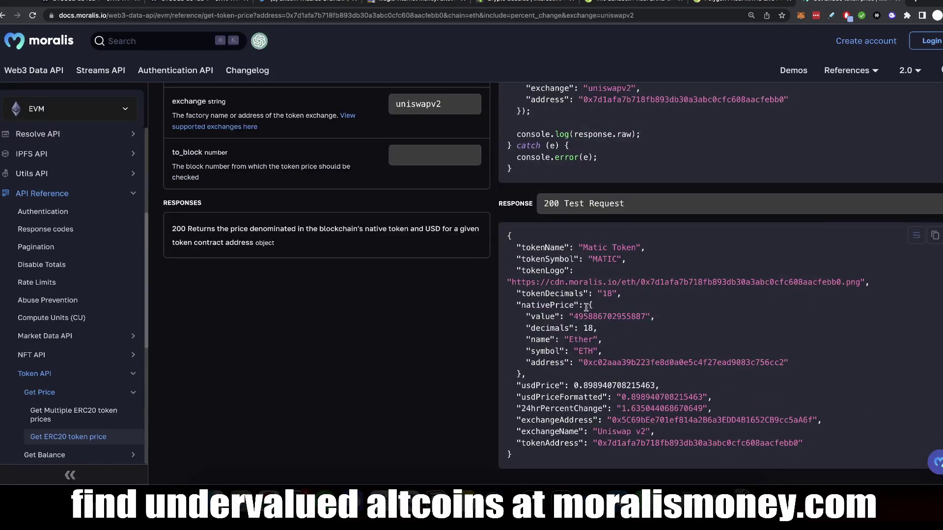
left_click_drag(540, 305, 579, 358)
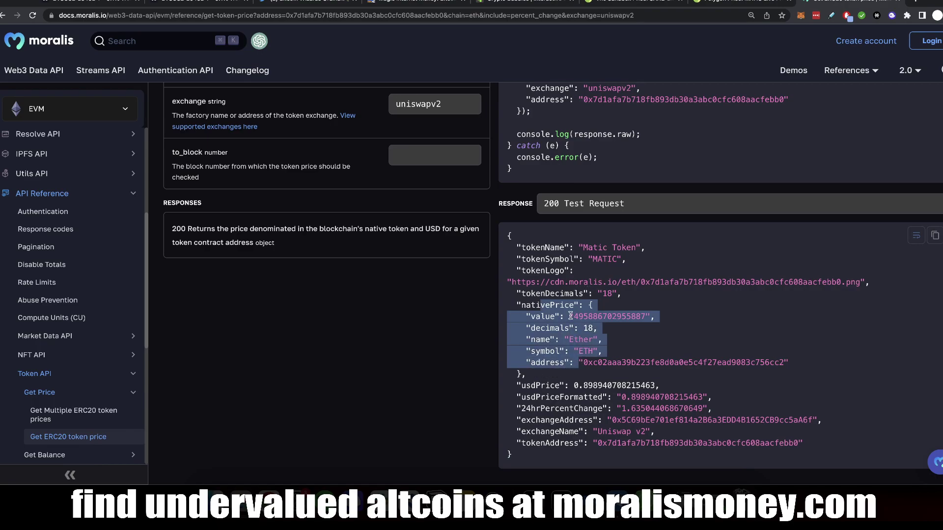
left_click_drag(520, 293, 510, 335)
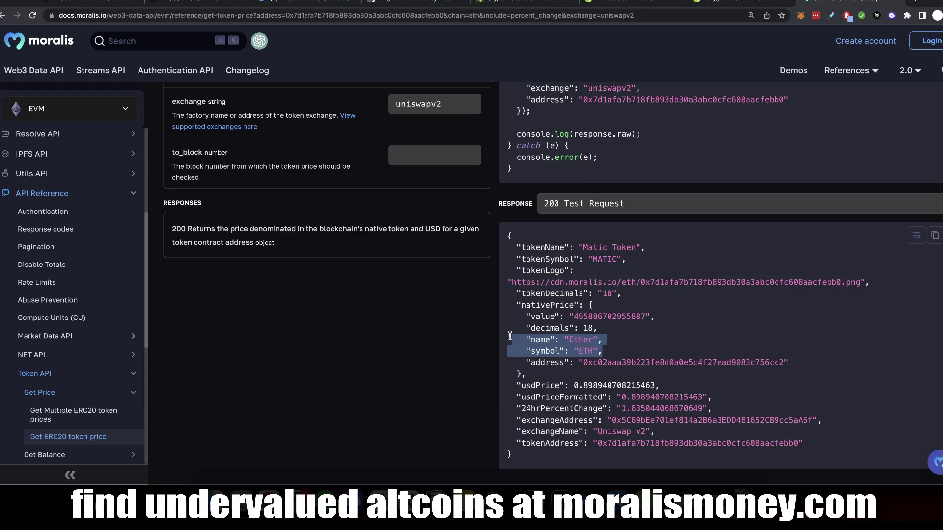
left_click(528, 343)
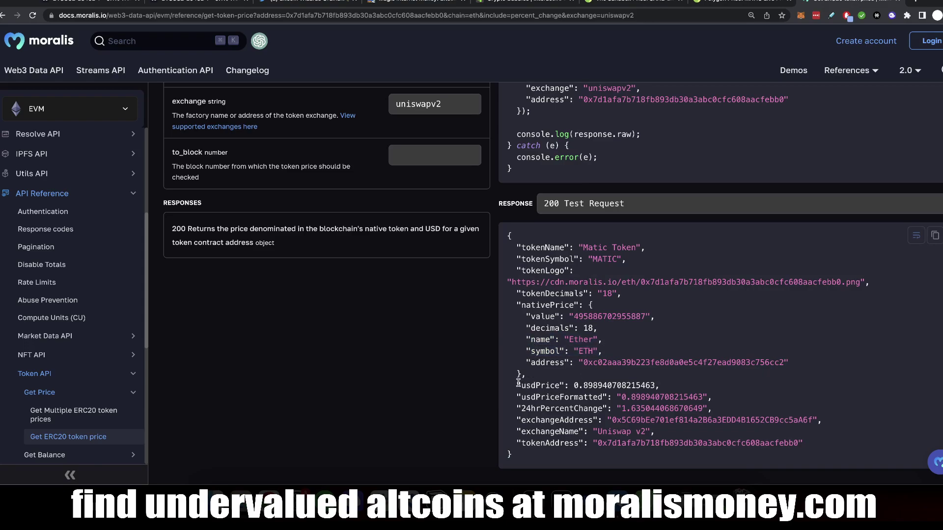
left_click_drag(518, 383, 636, 388)
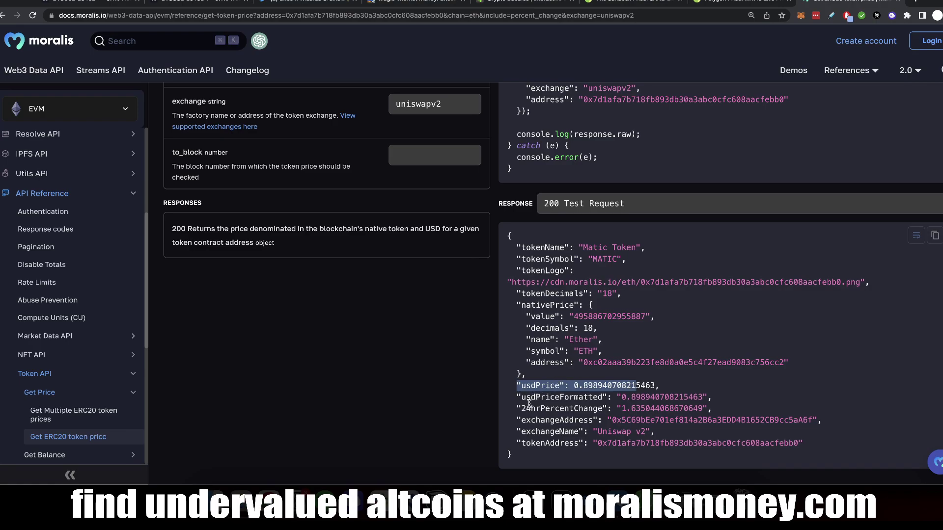
left_click_drag(525, 407, 511, 384)
- Compare that usdPrice with CoinGecko's refreshed Polygon price of $0.898335
left_click(736, 3)
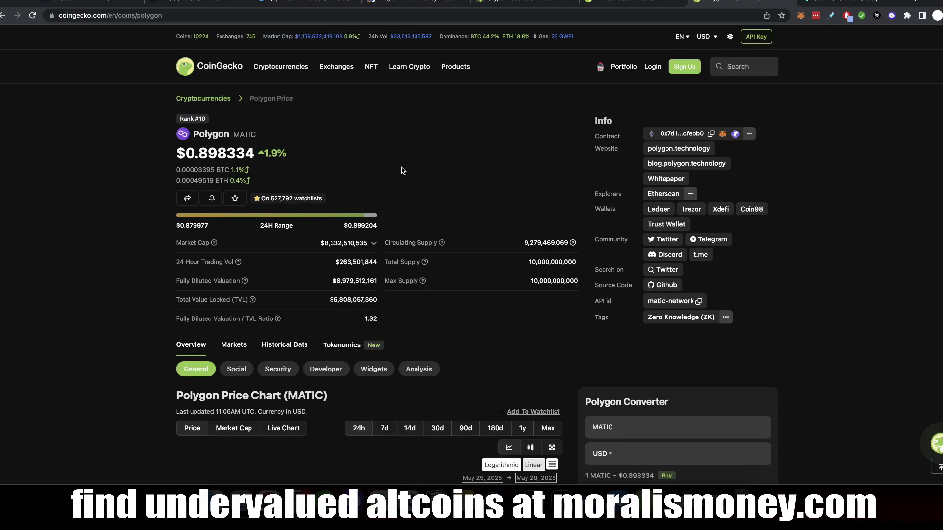
key("super+r")
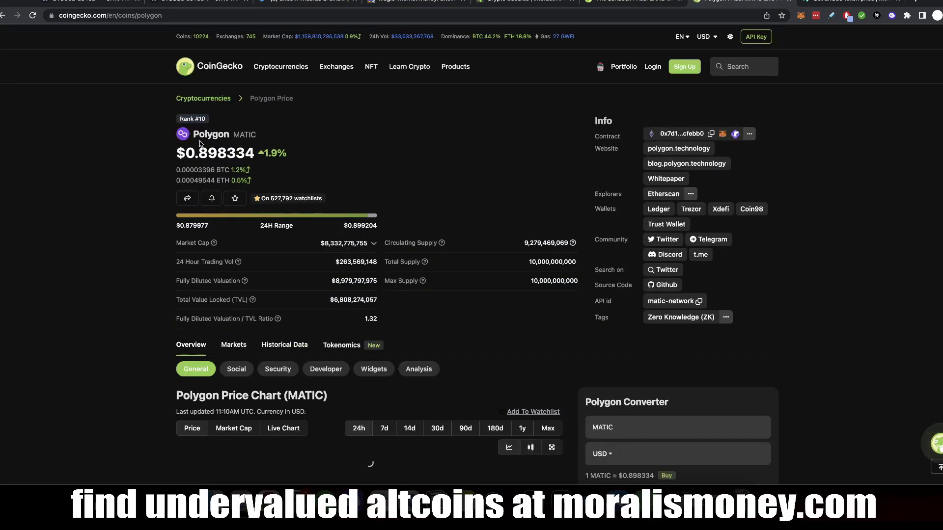
left_click_drag(177, 153, 218, 153)
left_click(832, 3)
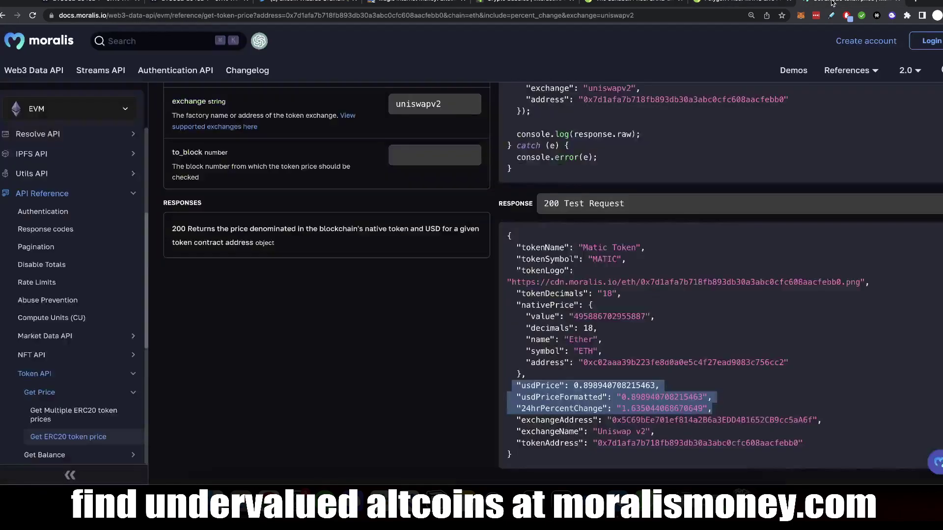
left_click_drag(622, 397, 649, 397)
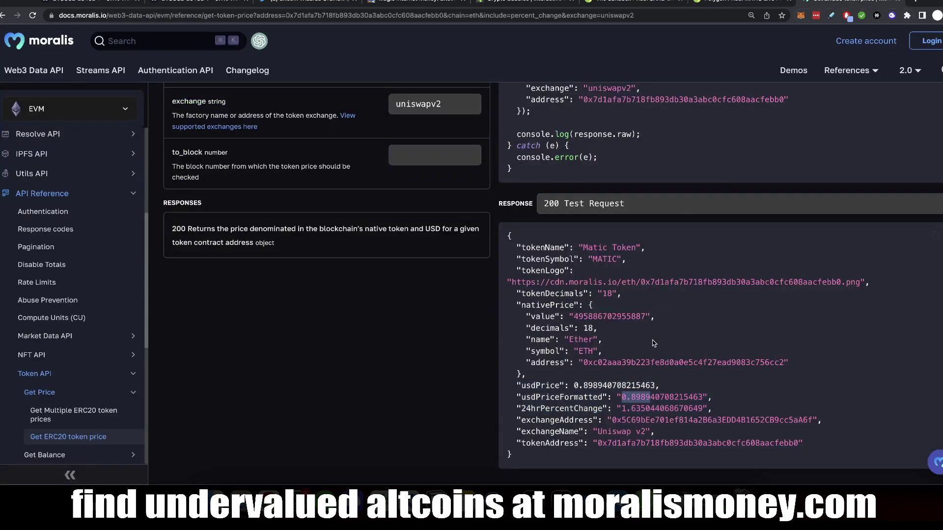
left_click_drag(523, 409, 665, 409)
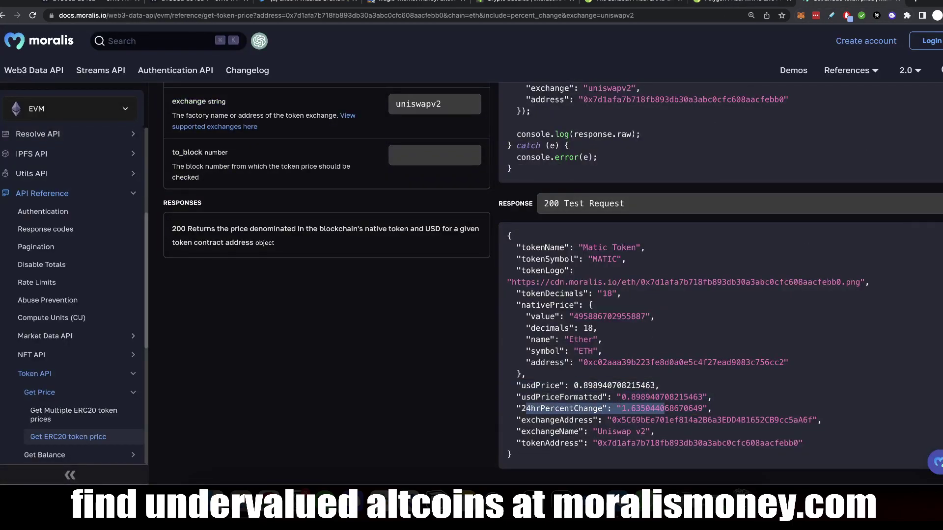
left_click(736, 3)
left_click_drag(218, 153, 254, 152)
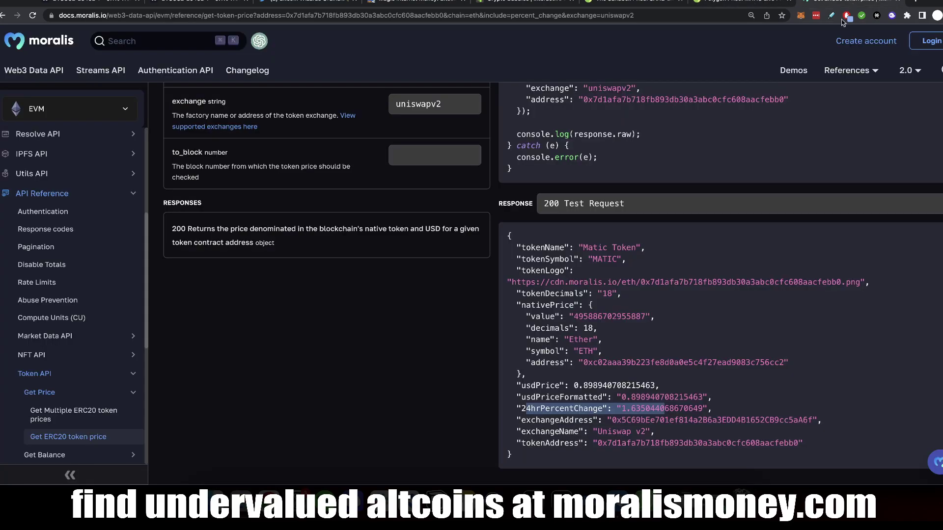
left_click(850, 3)
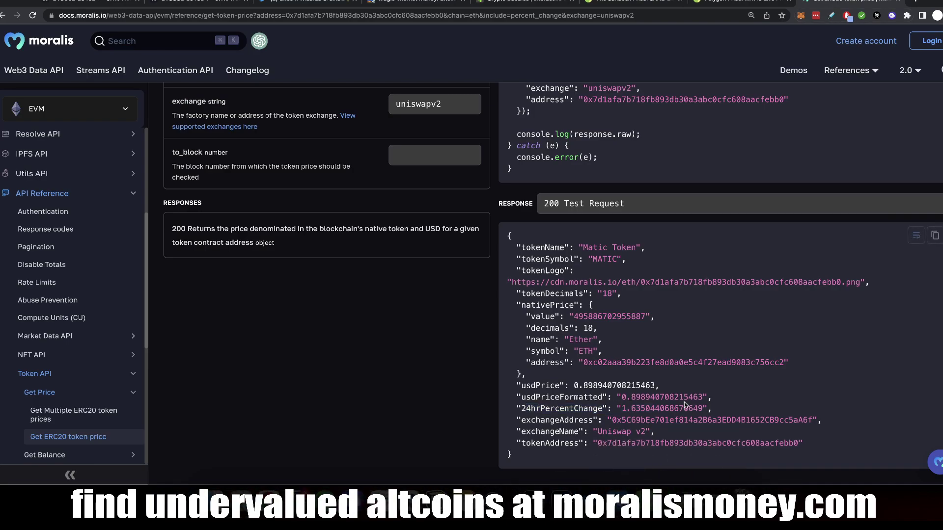
- Note MATIC's 24hrPercentChange, then open the Shiba Inu coin page from CoinGecko's coin list
mouse_move(685, 402)
left_mouse_down()
mouse_move(541, 408)
mouse_move(689, 408)
left_mouse_up()
scroll(461, 347, "up", 6)
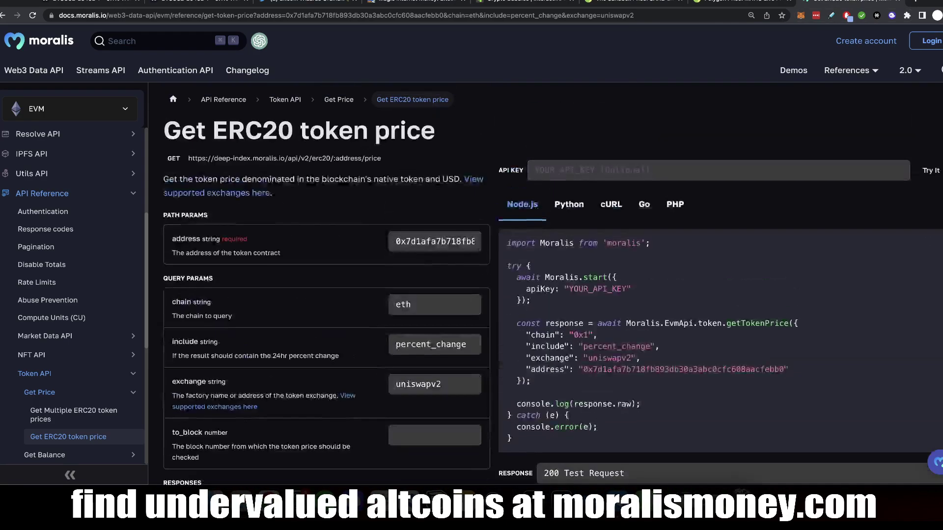
left_click(725, 3)
left_click(229, 73)
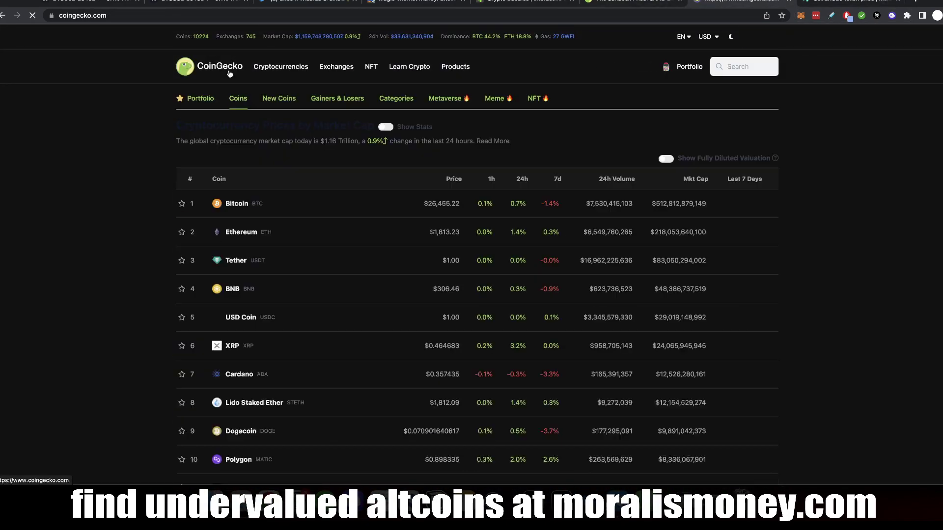
scroll(148, 266, "down", 6)
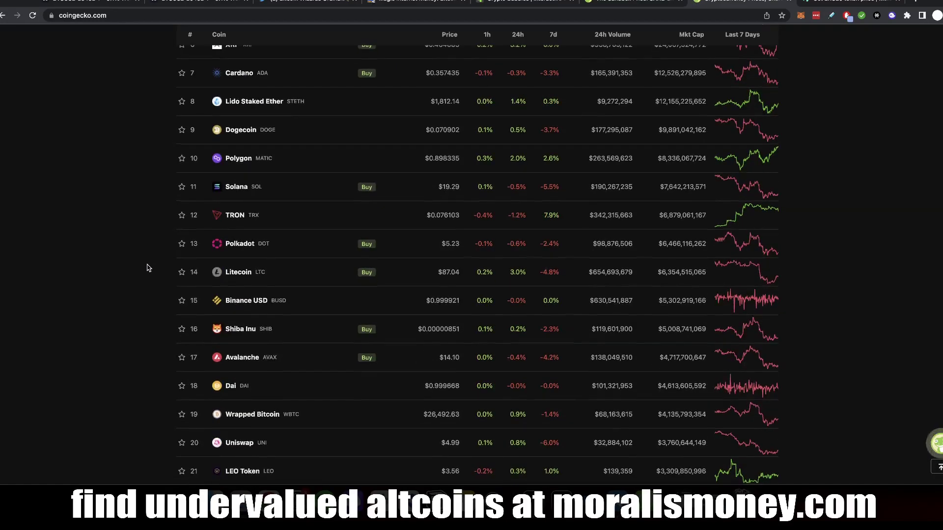
scroll(378, 301, "up", 1)
left_click(239, 347)
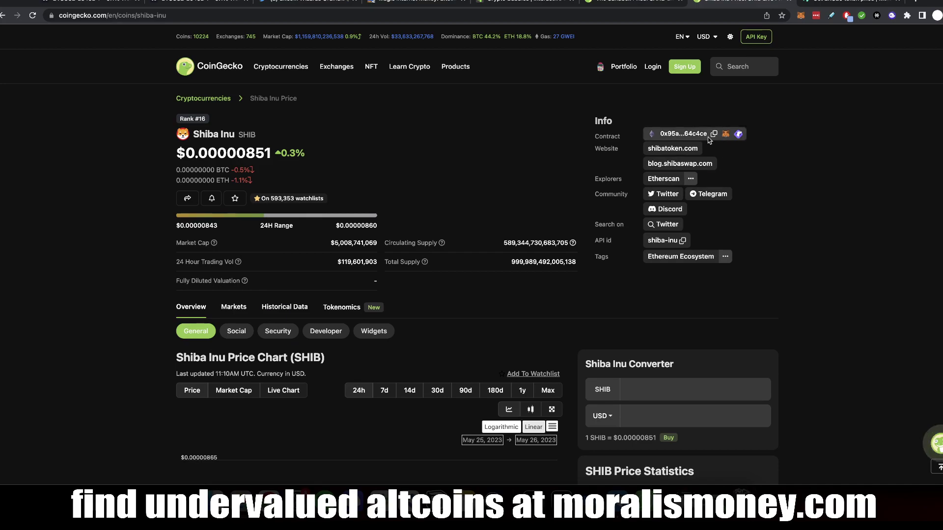
- Copy Shiba Inu's contract address and return to the Moralis address parameter field
left_click(714, 134)
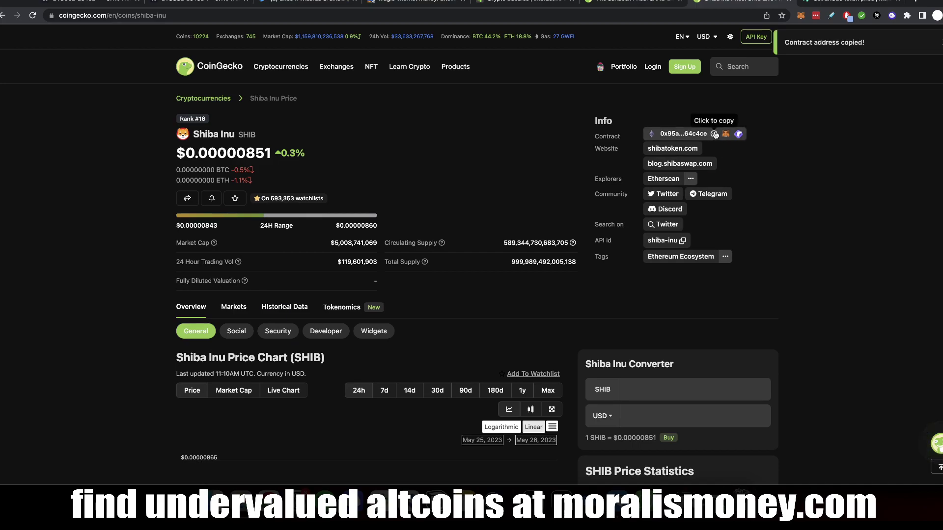
left_click(835, 2)
left_click(435, 242)
- Paste the Shiba Inu contract as the token address and get usdPrice 0.000008327322912569
key("super+a")
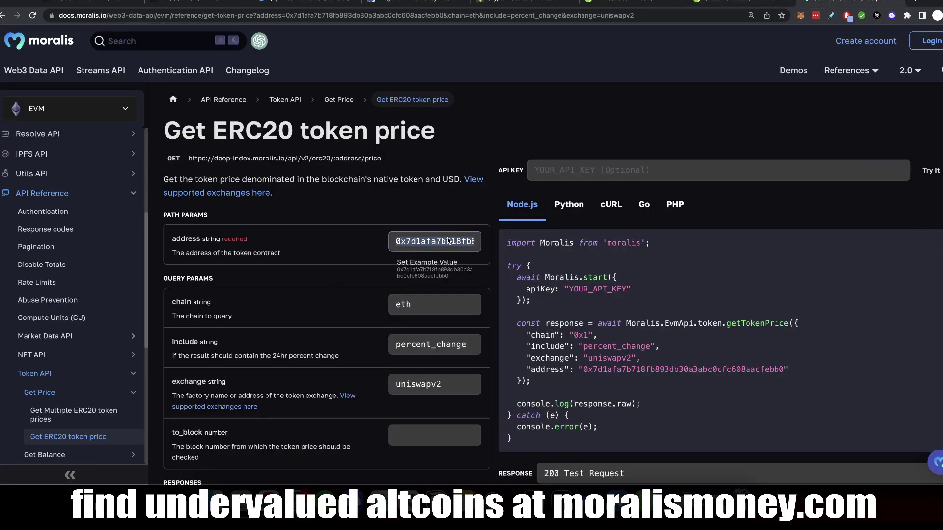
key("super+v")
left_click(936, 170)
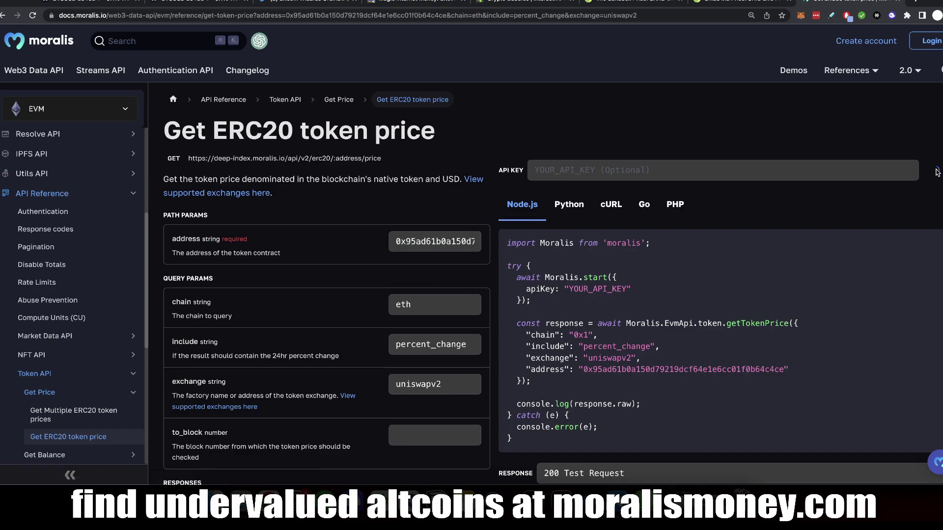
scroll(371, 198, "down", 4)
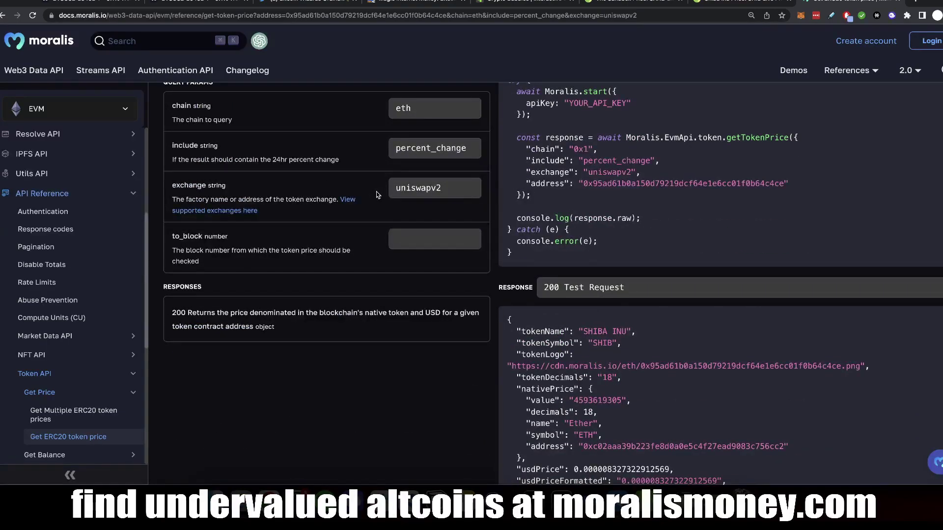
scroll(377, 195, "down", 6)
scroll(377, 195, "up", 4)
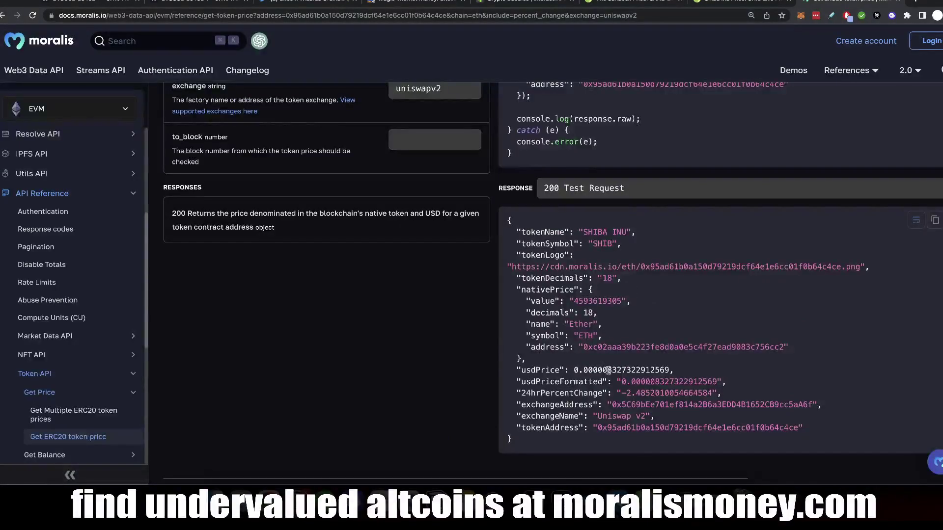
left_click_drag(565, 369, 619, 369)
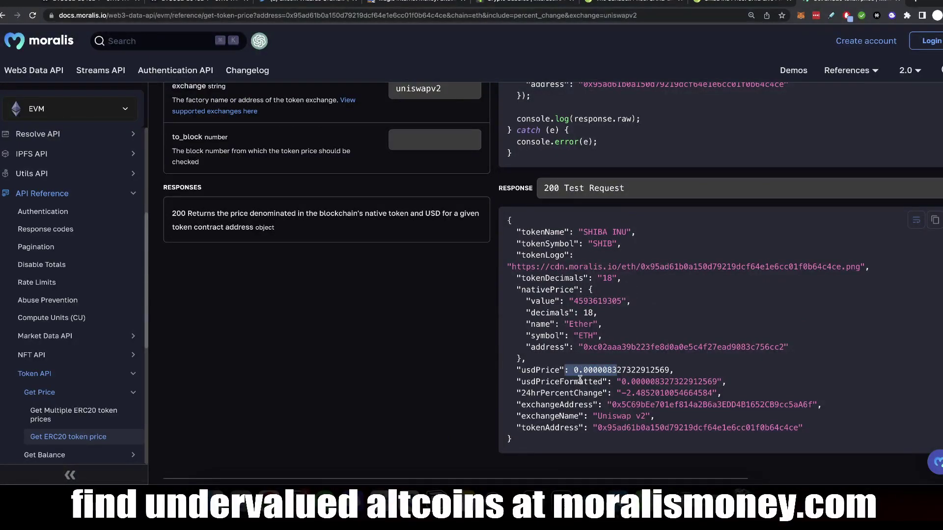
key("ctrl+shift+Tab")
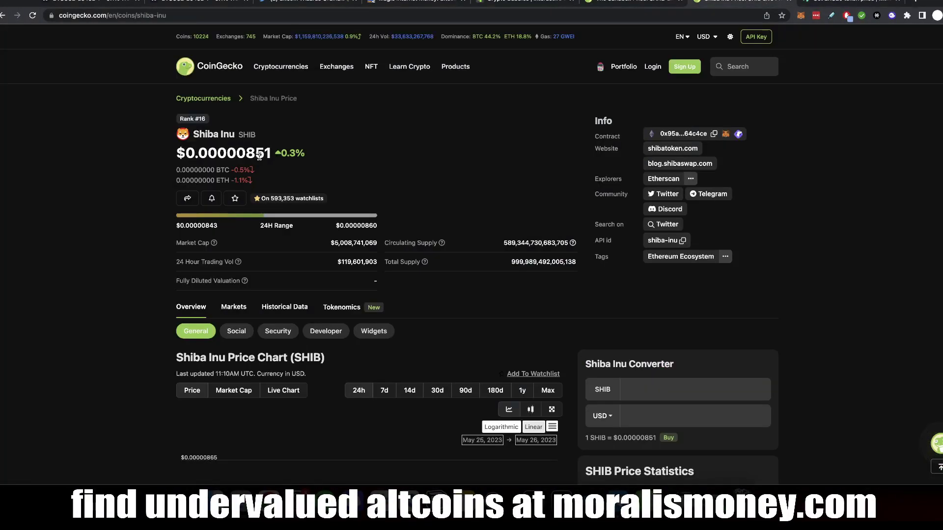
- Compare SHIB's 24hrPercentChange -2.4852010054664584 with CoinGecko's $0.00000851 and +0.3% figures
left_click_drag(255, 153, 173, 152)
key("ctrl+Tab")
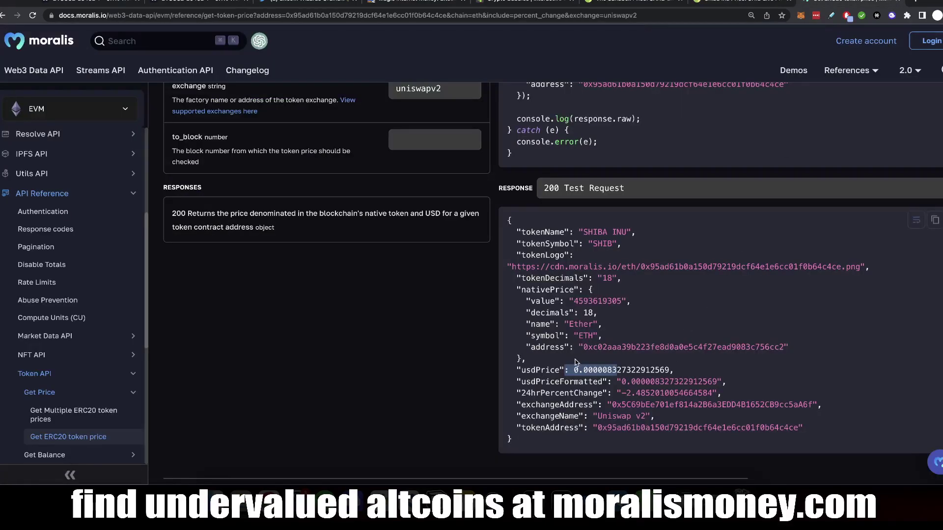
left_click_drag(568, 394, 703, 394)
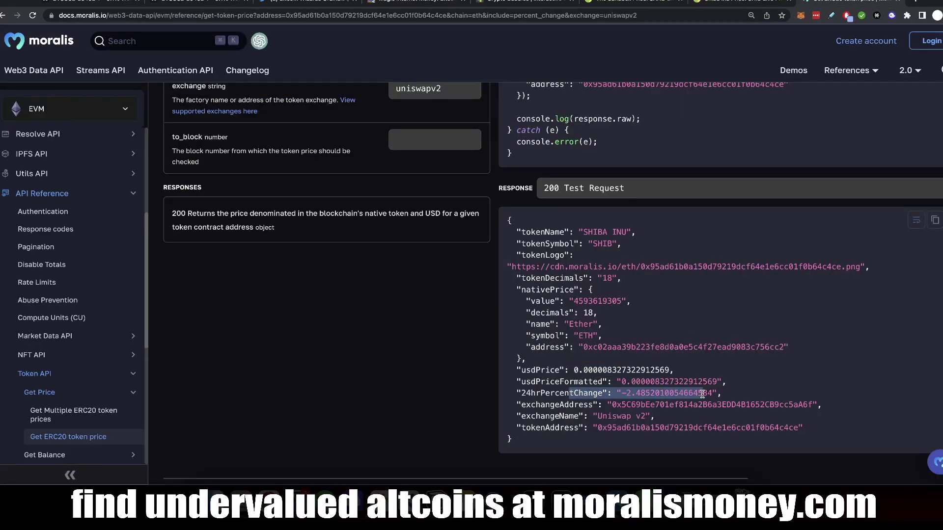
left_click_drag(621, 394, 668, 393)
left_click_drag(744, 398, 514, 394)
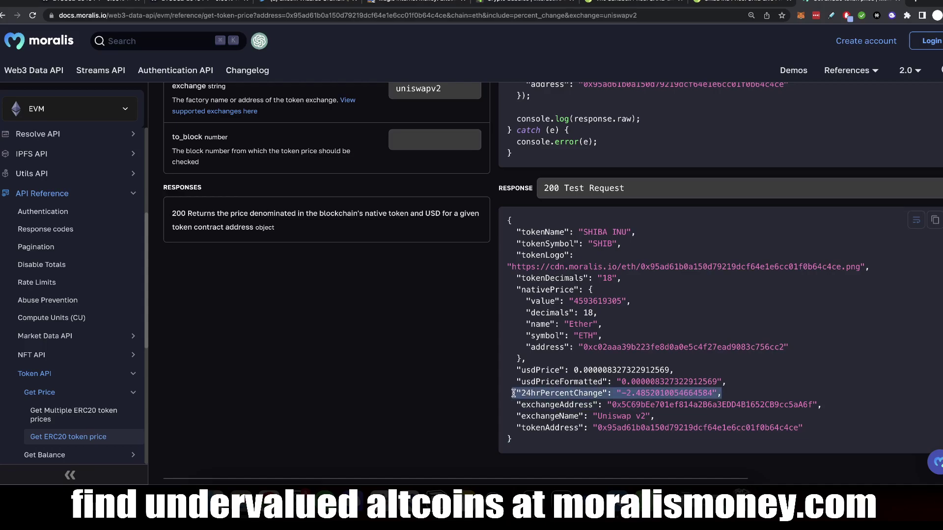
left_click(737, 3)
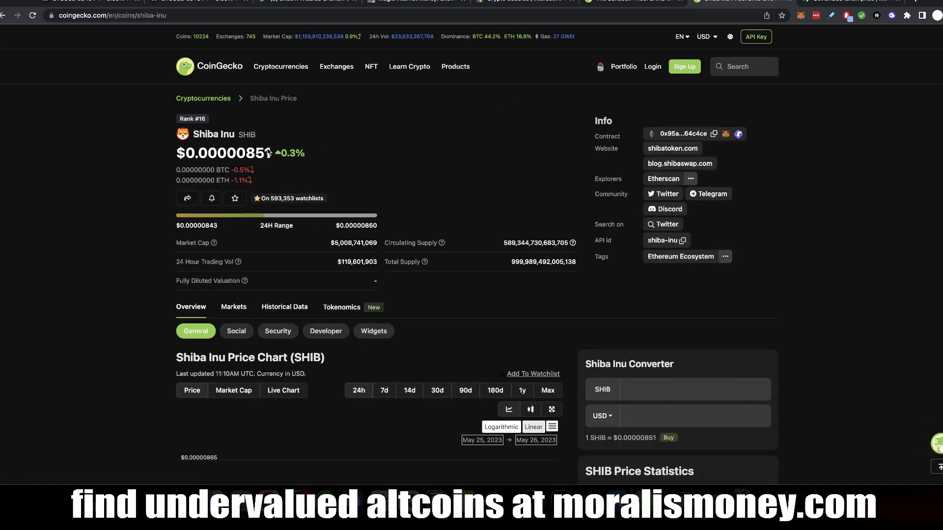
left_click(821, 2)
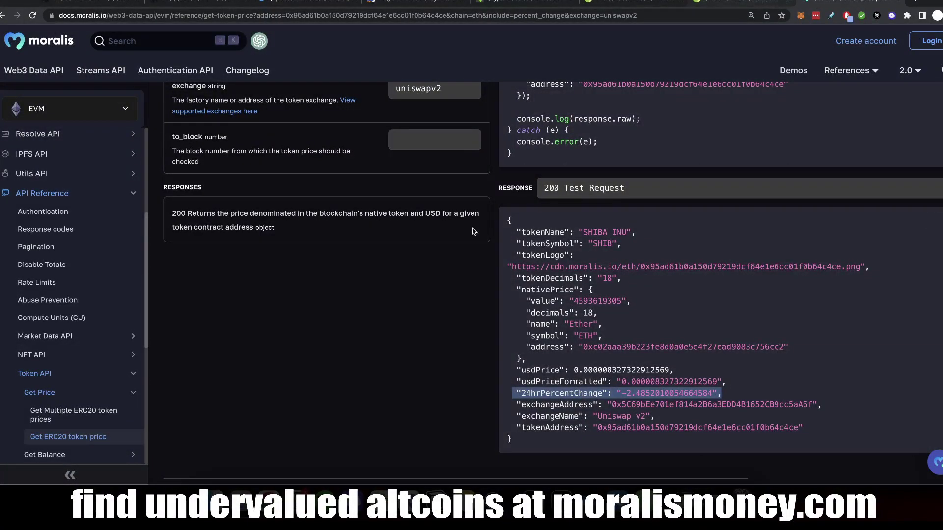
left_click(399, 352)
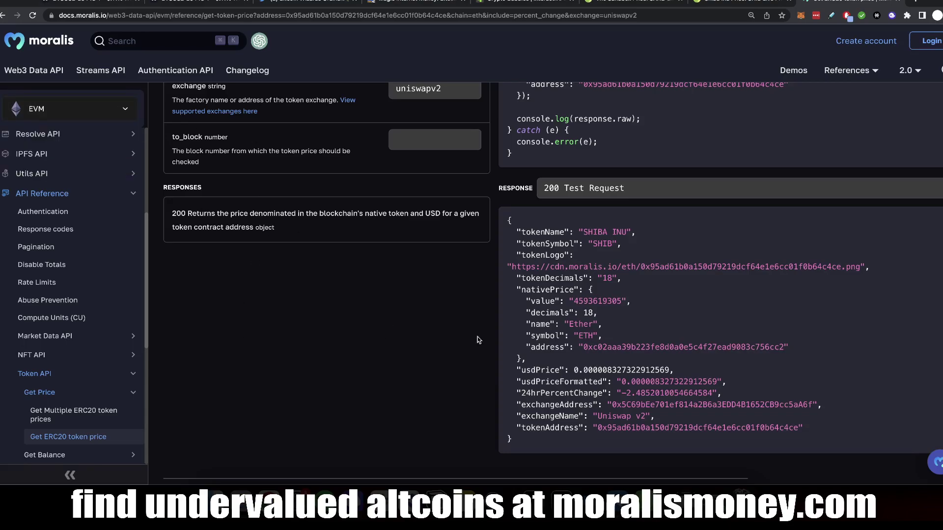
scroll(422, 333, "up", 3)
scroll(422, 333, "up", 3)
left_click(415, 306)
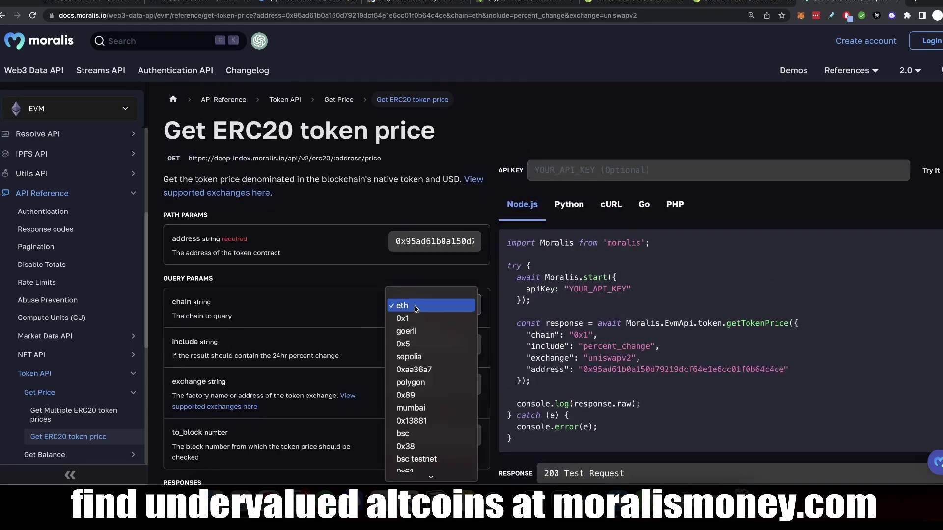
scroll(427, 393, "down", 3)
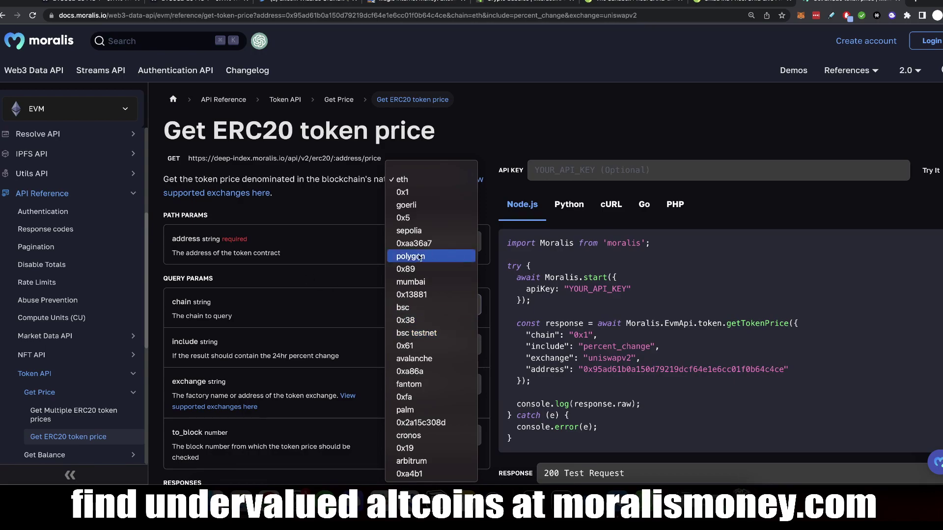
left_click(304, 197)
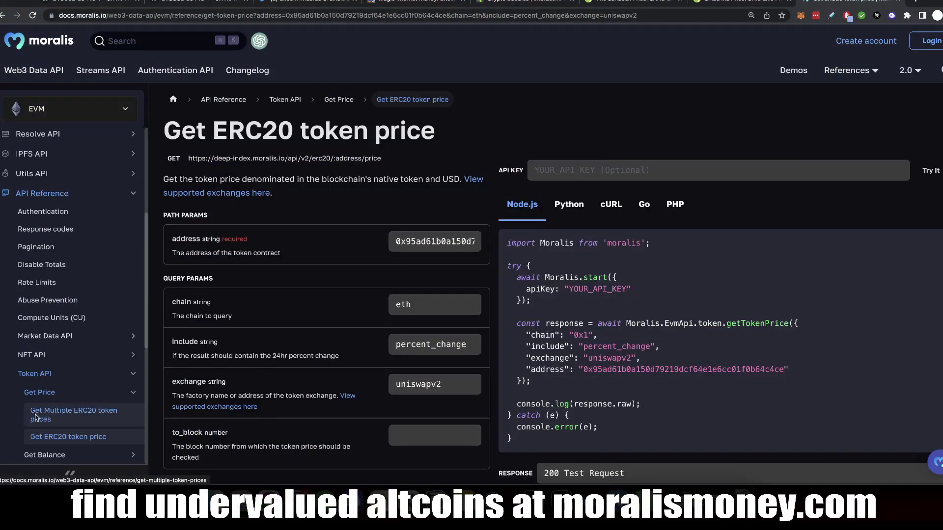
- Open the 'Get Multiple ERC20 token prices' reference in a new tab and view it
scroll(44, 418, "down", 3)
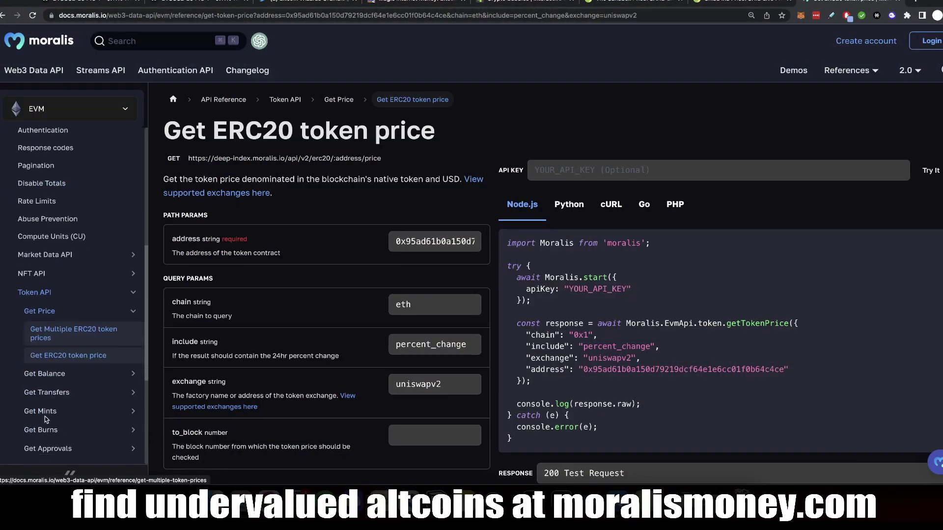
right_click(67, 328)
left_click(95, 304)
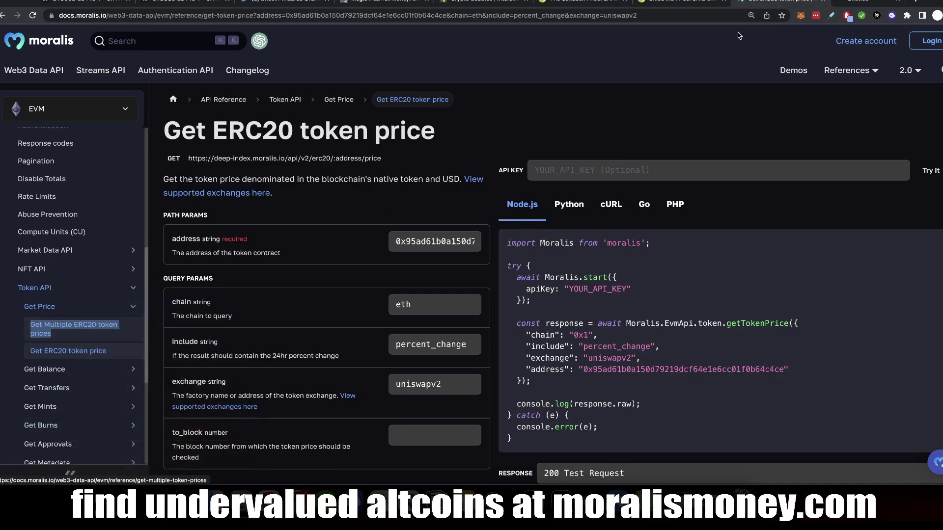
left_click(847, 9)
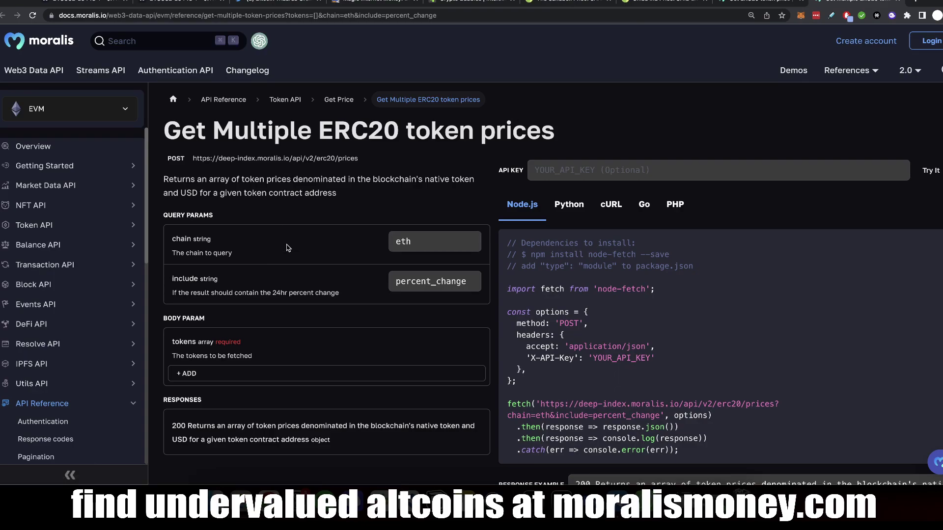
scroll(291, 235, "down", 3)
scroll(291, 235, "up", 3)
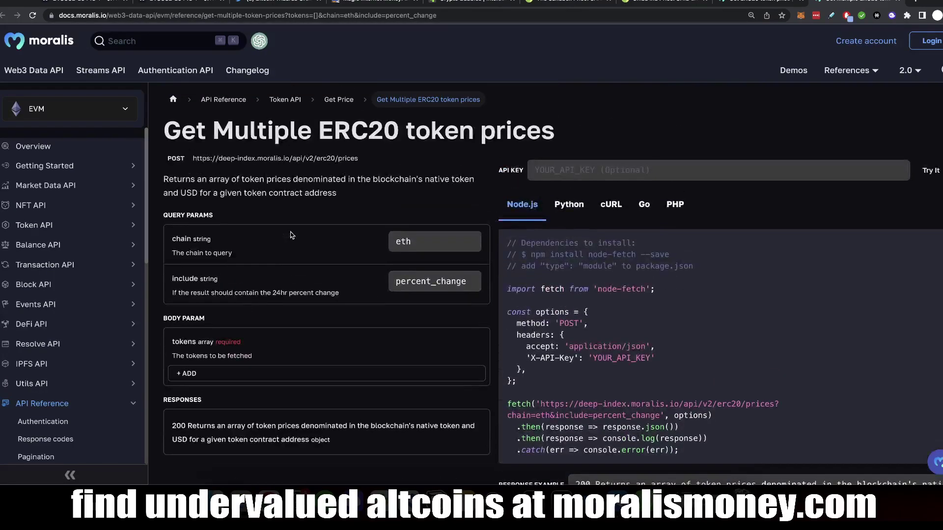